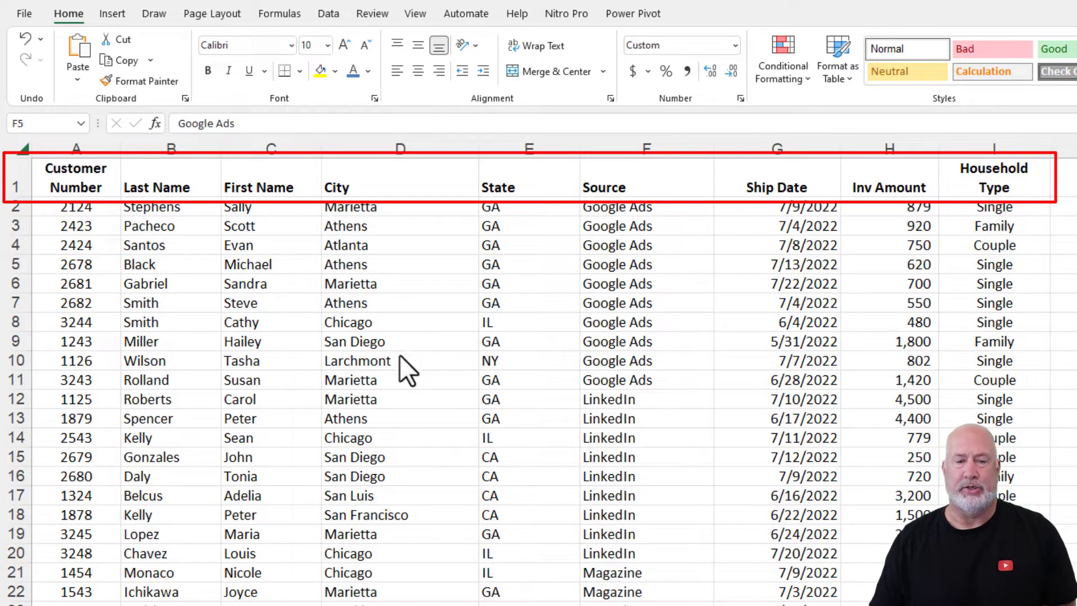
scroll(418, 325, "down", 5)
scroll(418, 325, "down", 5)
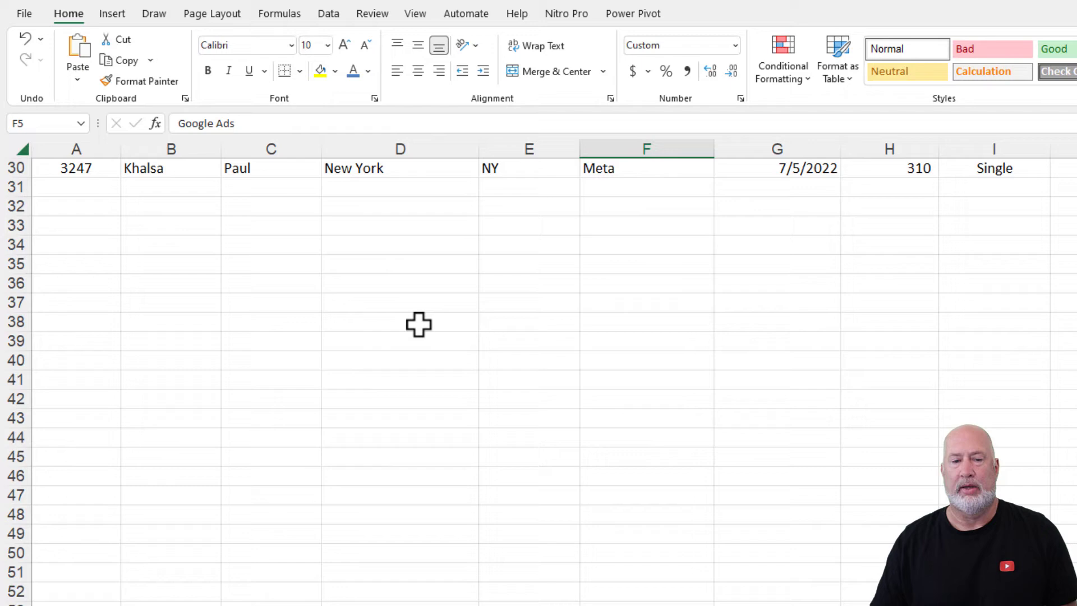
scroll(421, 348, "up", 10)
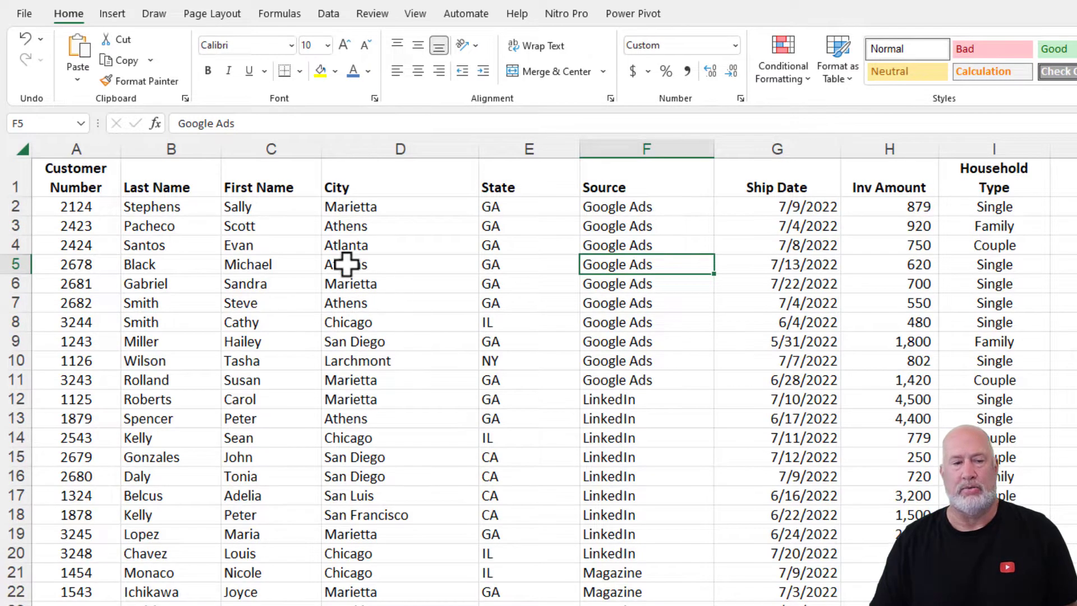
Freeze the panes above row 2 so the two-line customer header stays fixed
left_click(15, 207)
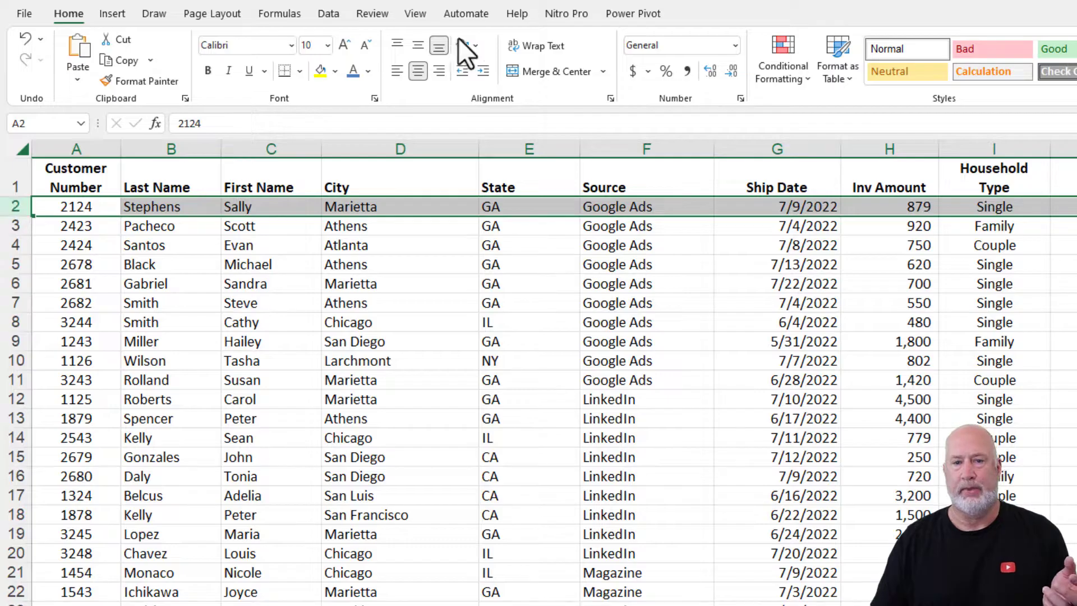
left_click(415, 14)
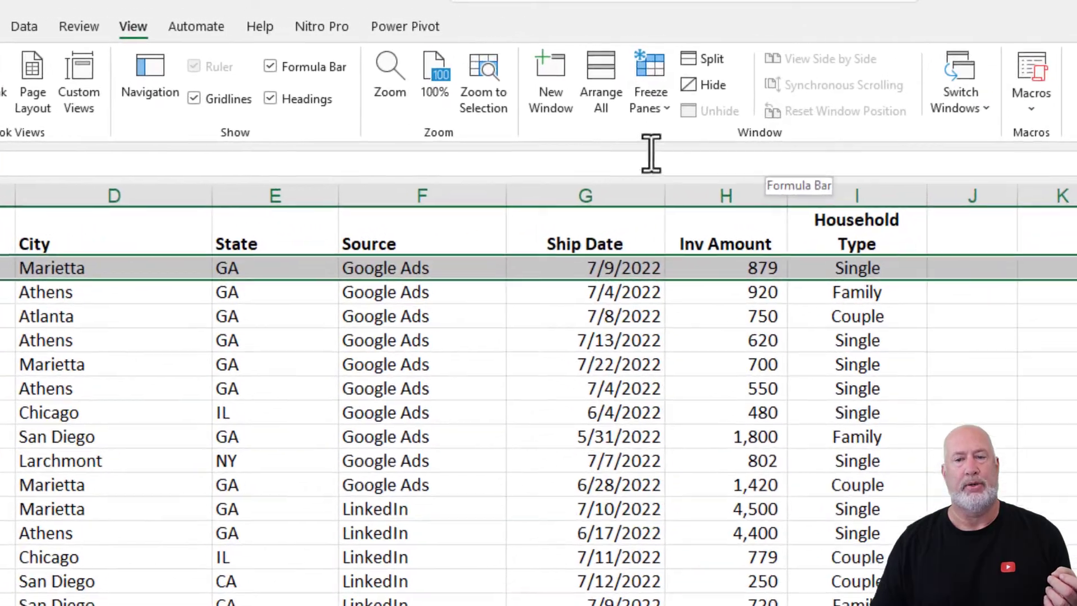
left_click(650, 107)
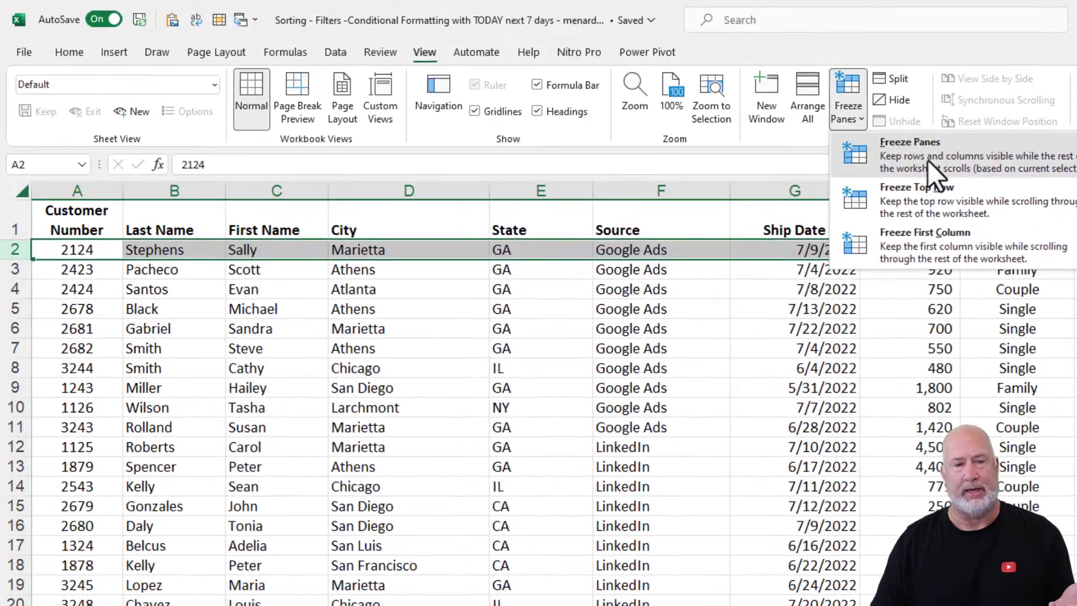
left_click(928, 160)
left_click(575, 336)
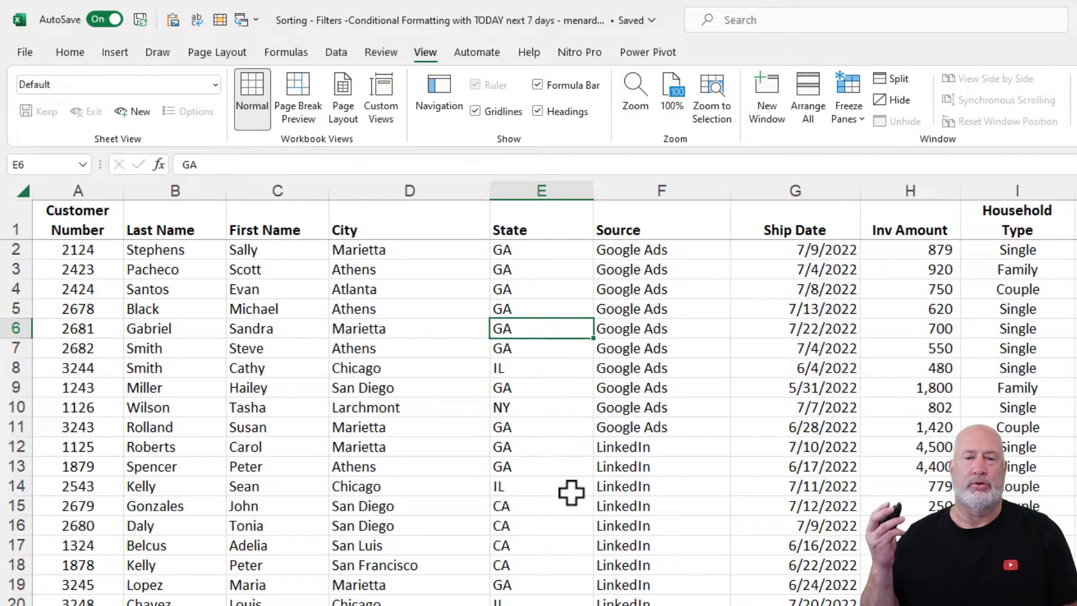
scroll(572, 493, "down", 5)
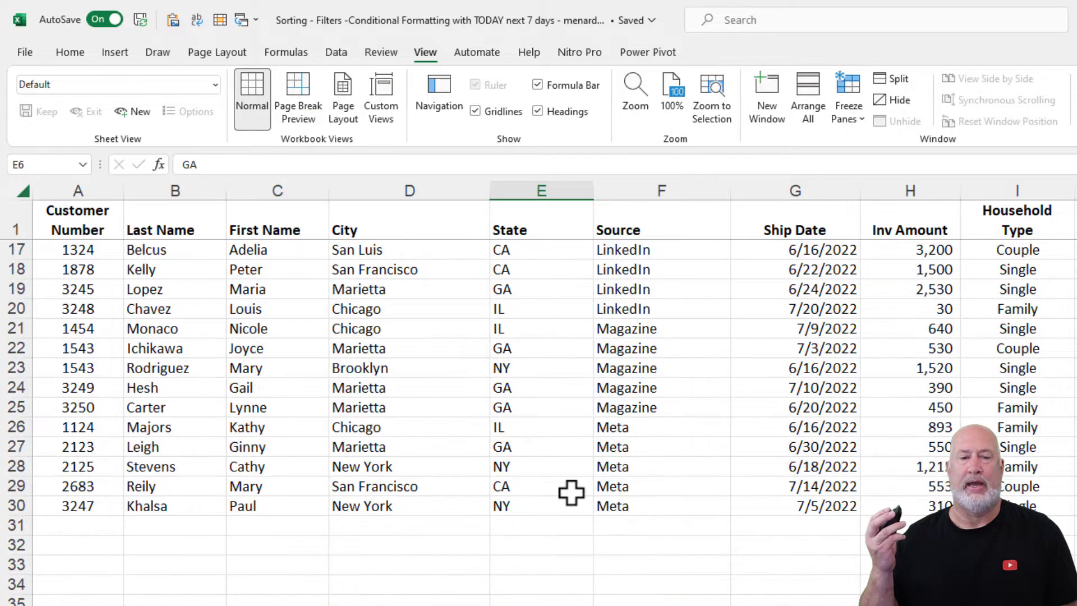
scroll(571, 493, "down", 5)
scroll(572, 493, "down", 5)
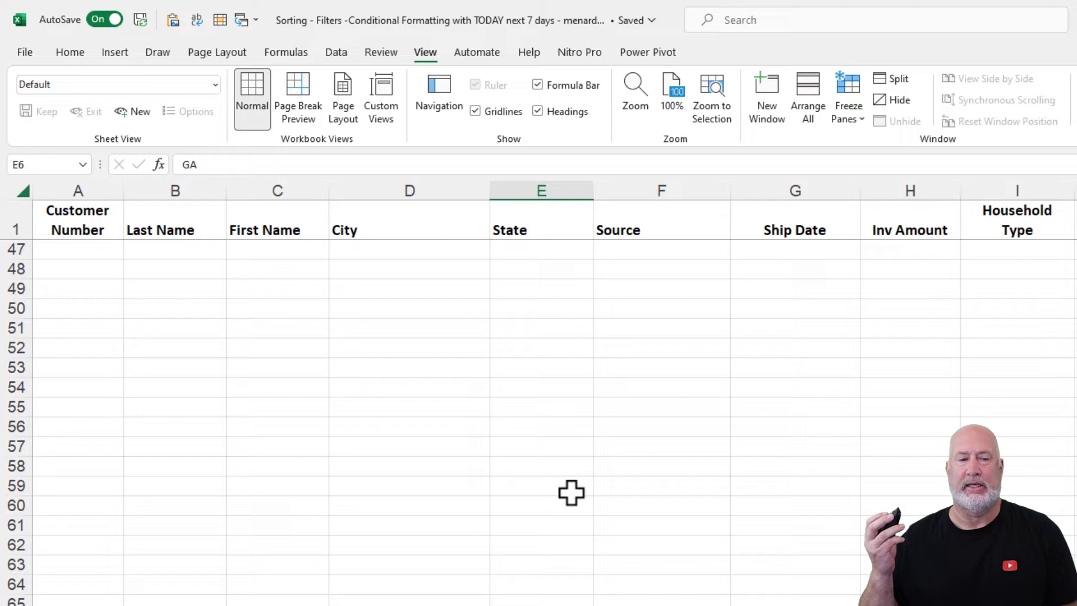
scroll(571, 493, "up", 5)
scroll(572, 493, "up", 10)
scroll(571, 493, "down", 5)
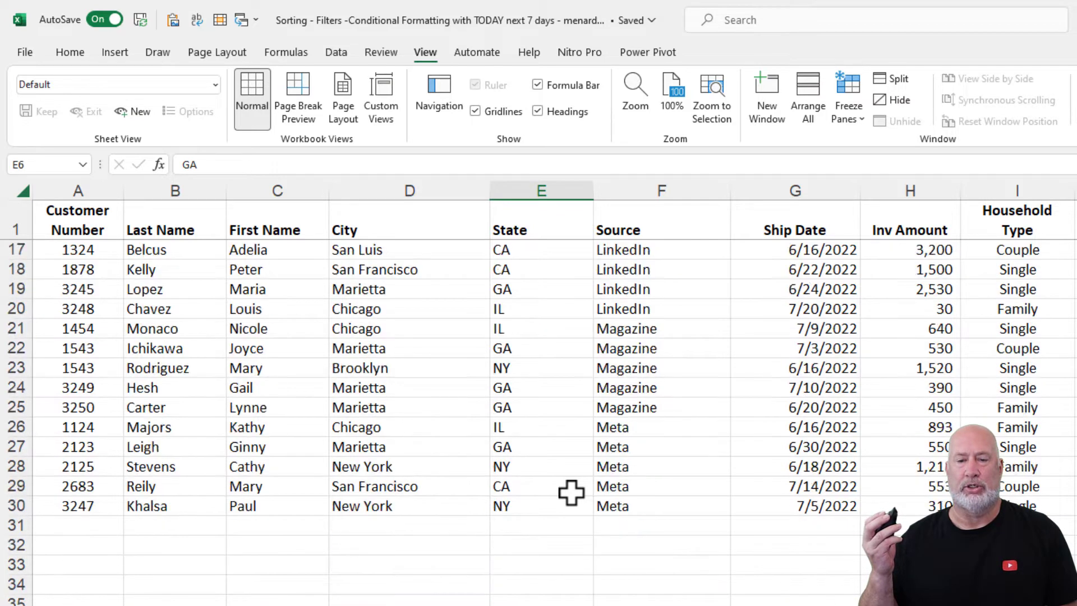
scroll(572, 493, "down", 5)
scroll(571, 493, "up", 10)
left_click(458, 327)
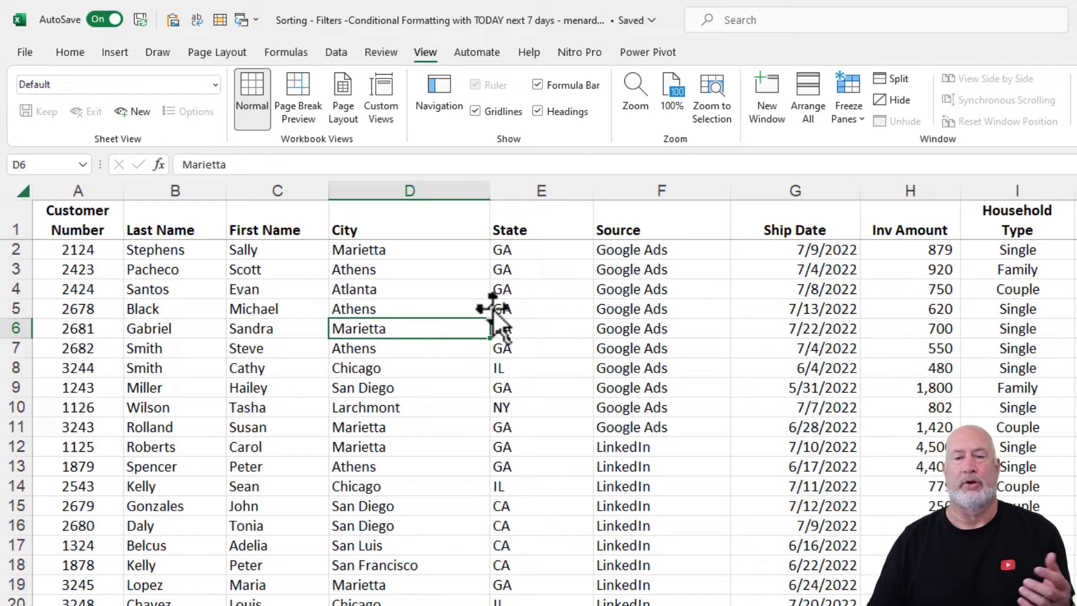
Unfreeze all rows and columns on the customer sheet
left_click(717, 408)
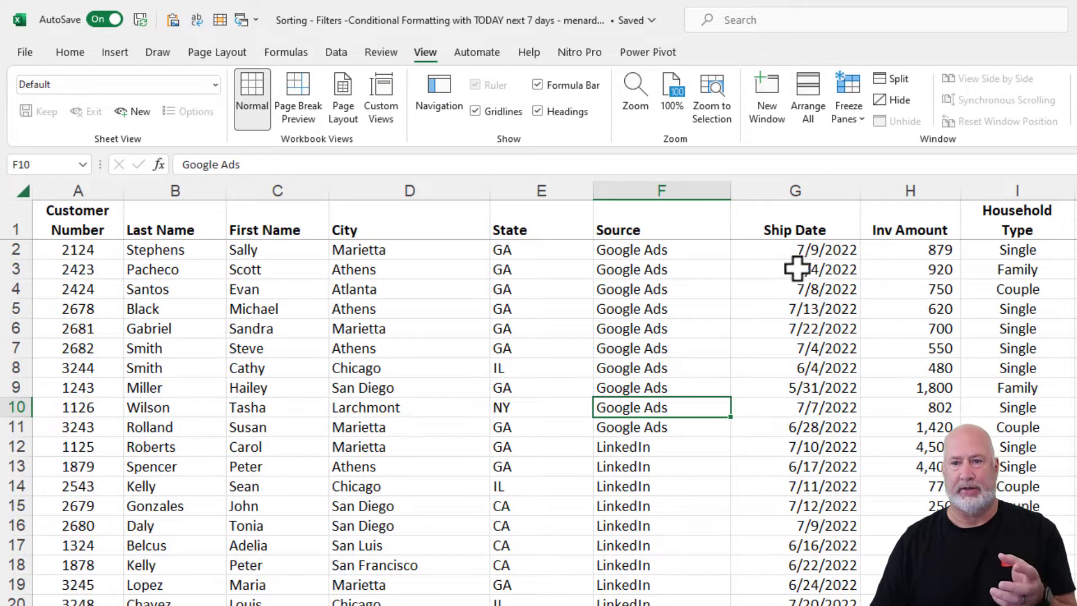
left_click(847, 107)
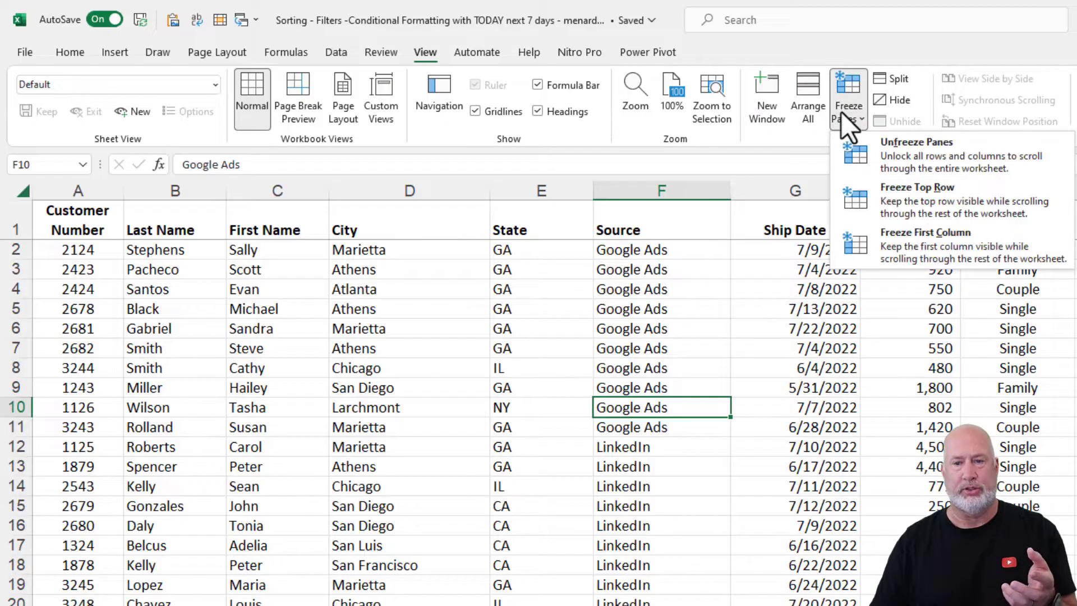
left_click(892, 157)
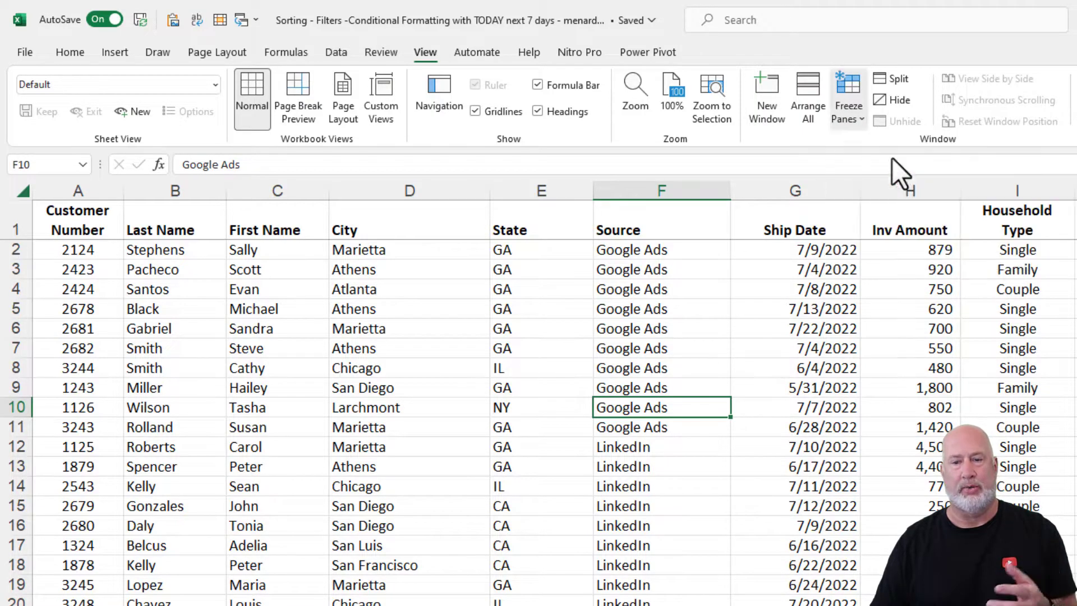
left_click(660, 309)
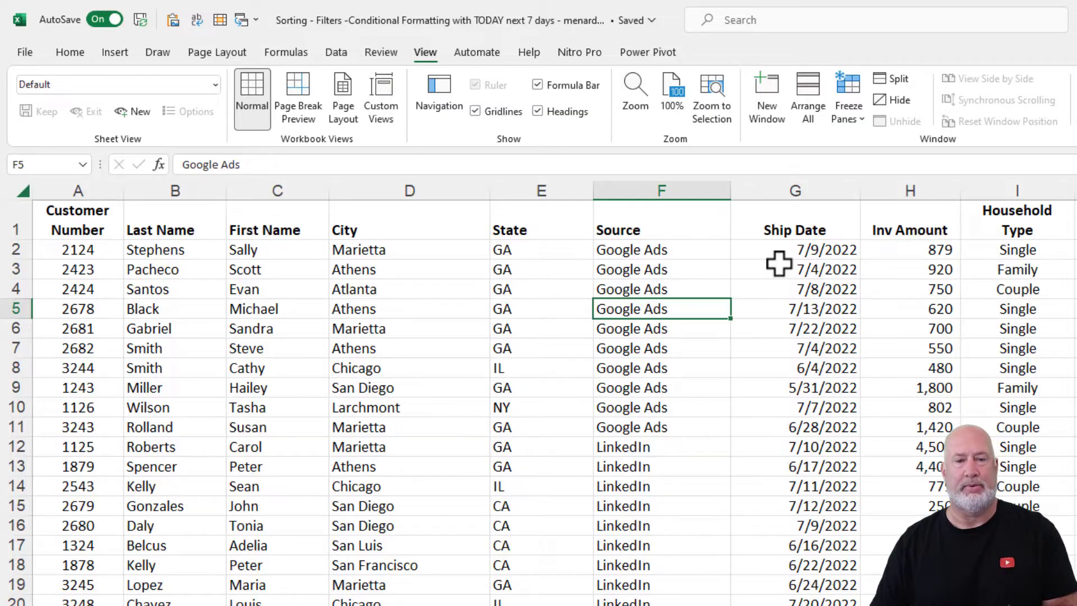
Freeze the columns left of the City column and test by moving right along row 3
left_click(409, 190)
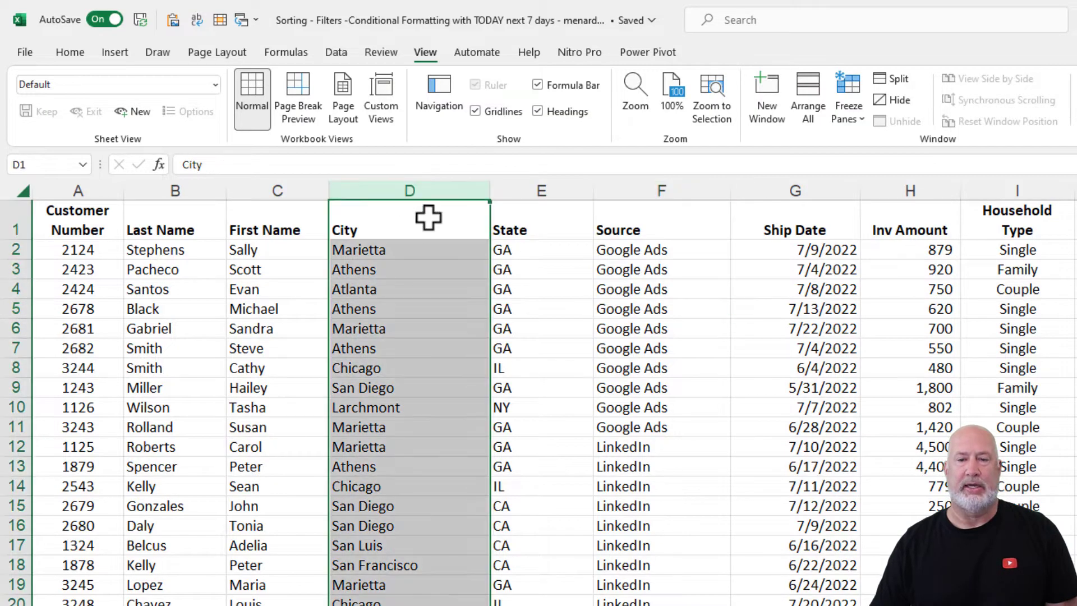
left_click(848, 106)
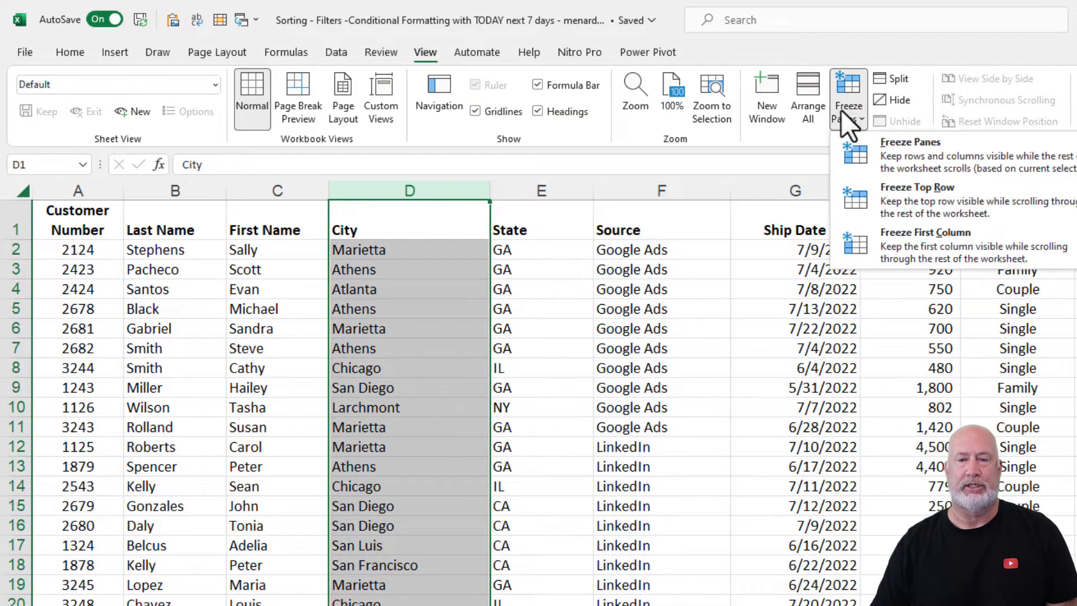
left_click(915, 151)
left_click(665, 269)
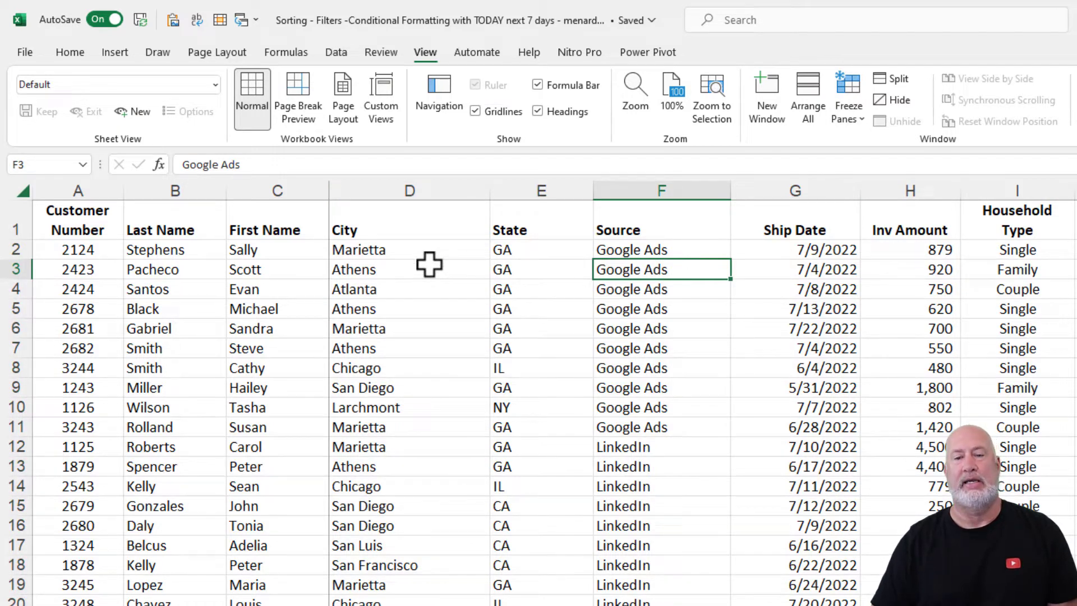
key("Right")
key("Right")
key("Right")
key("Right")
key("Right")
key("Right")
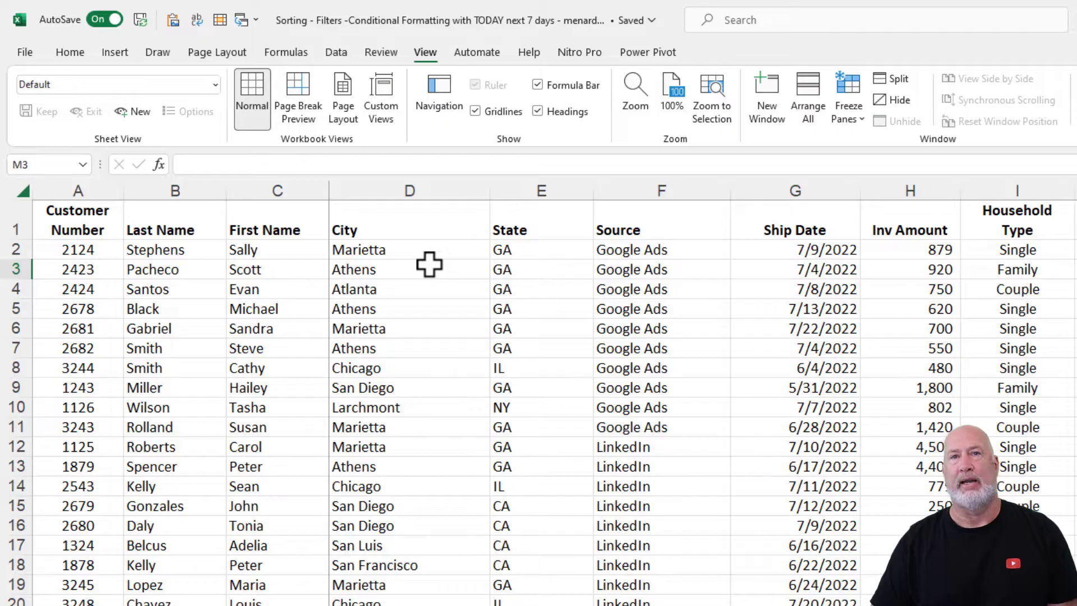
key("Right")
key("Right")
key("Right")
key("Right")
key("Right")
key("Right")
key("Right")
key("Right")
key("Right")
key("Right")
key("Right")
key("Right")
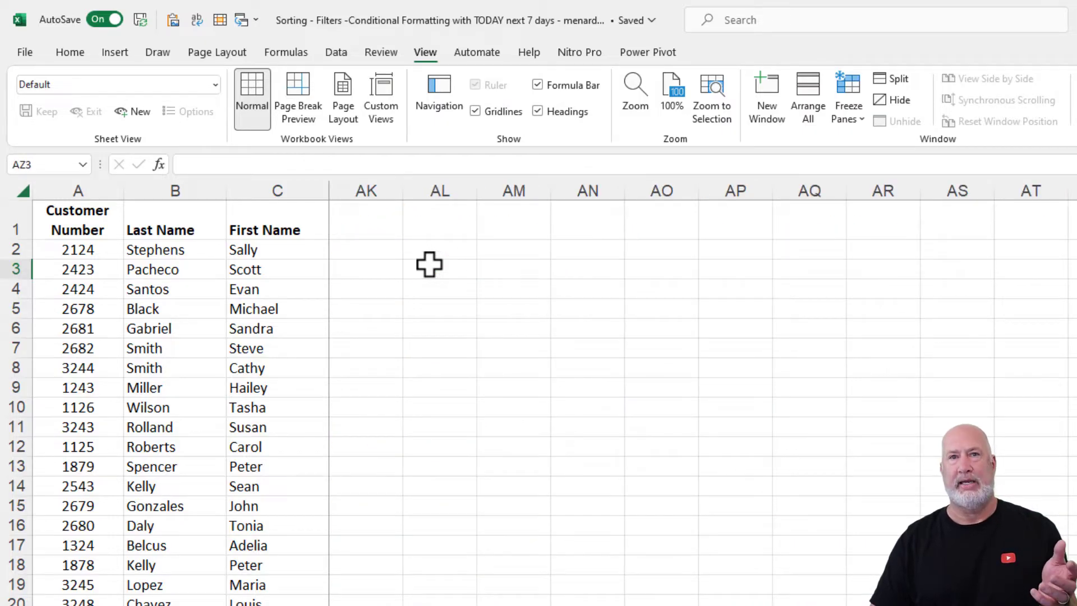
key("Right")
key("Right")
key("Right")
key("Right")
key("Right")
key("Right")
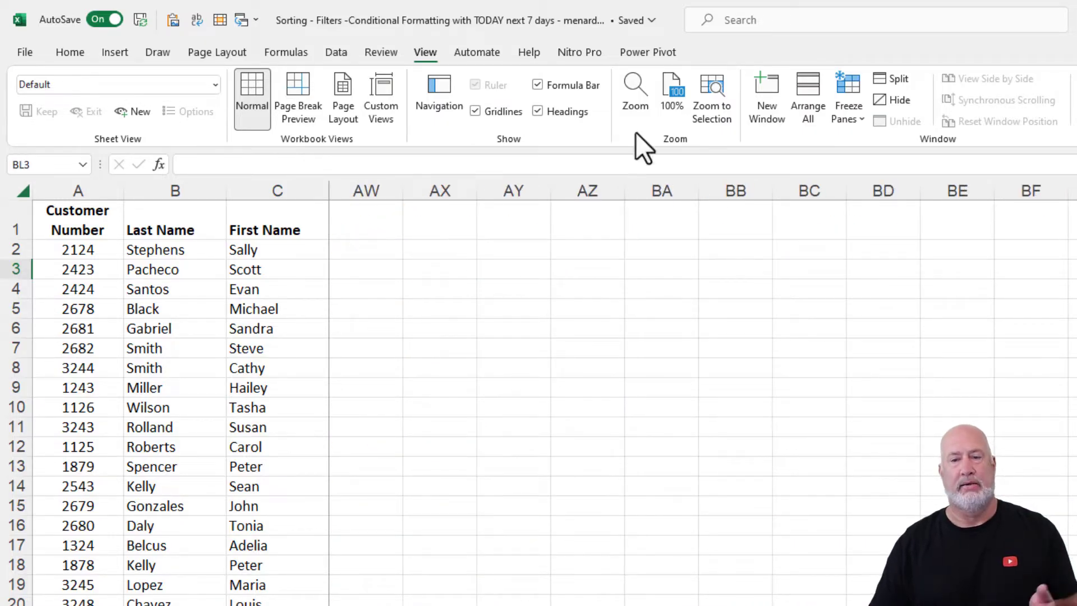
Unfreeze the columns, freeze the top row instead, and switch to Worksheet 2
left_click(850, 110)
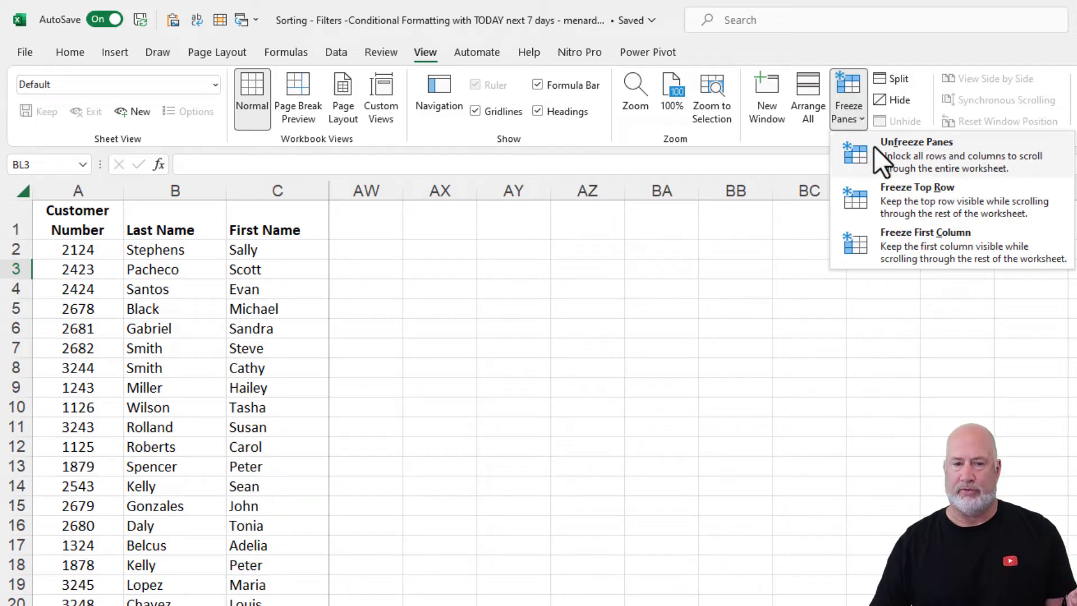
left_click(875, 147)
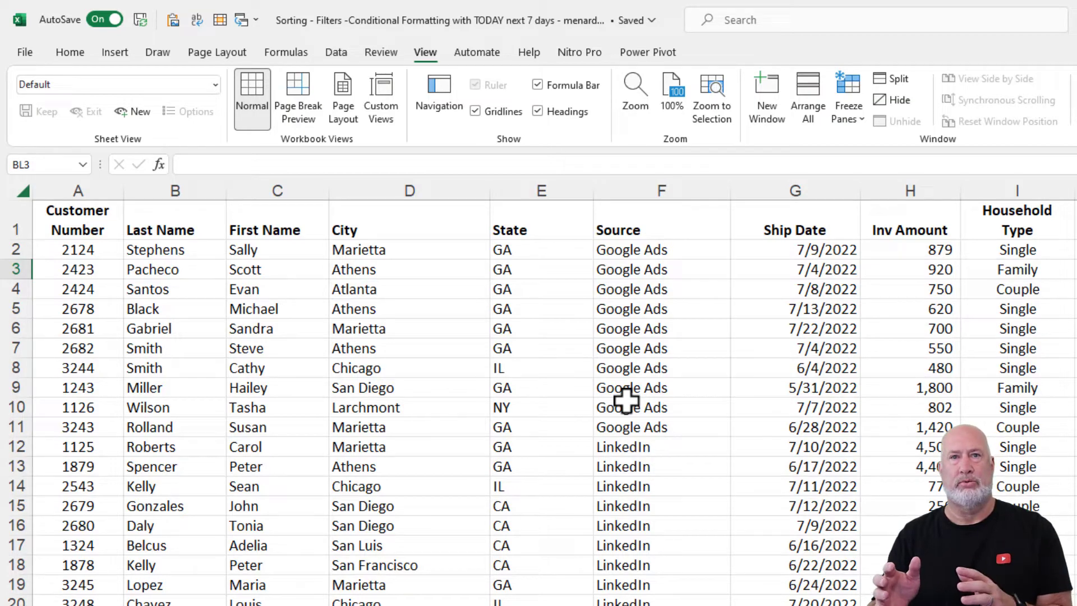
left_click(383, 252)
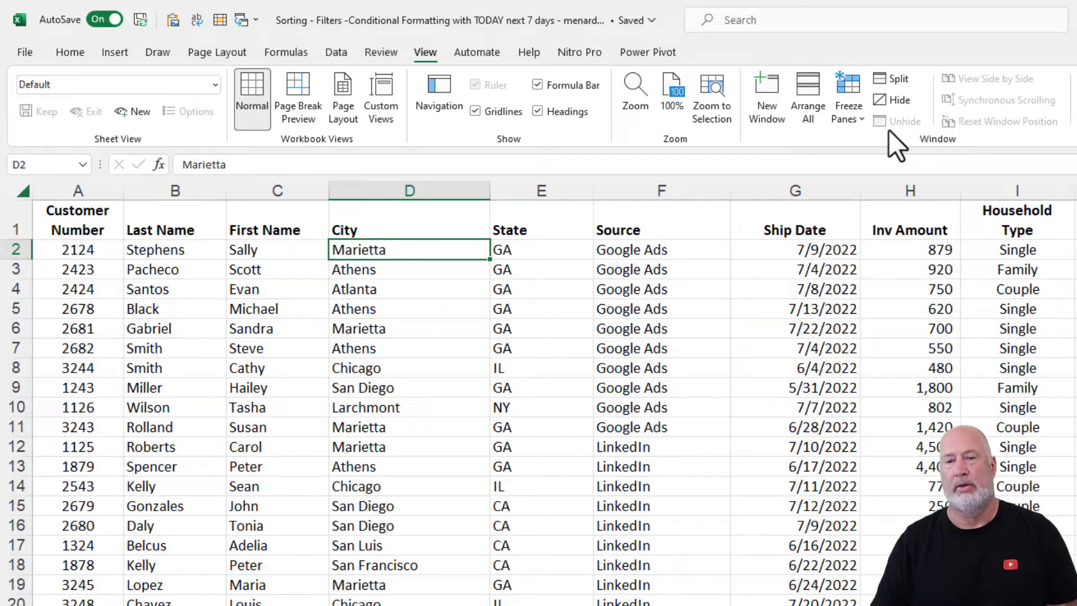
left_click(856, 119)
left_click(917, 157)
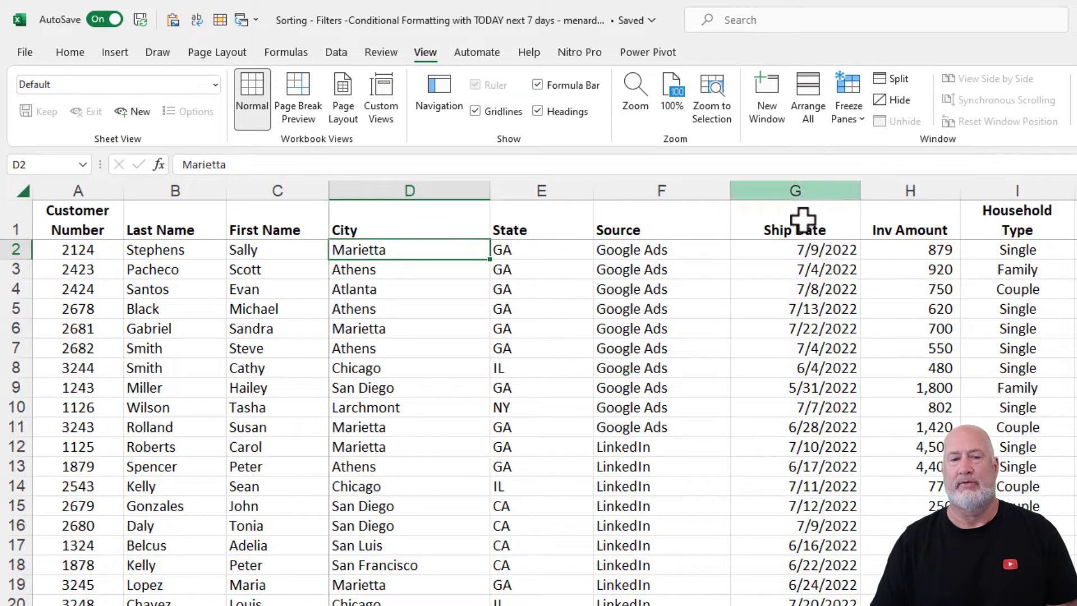
left_click(661, 329)
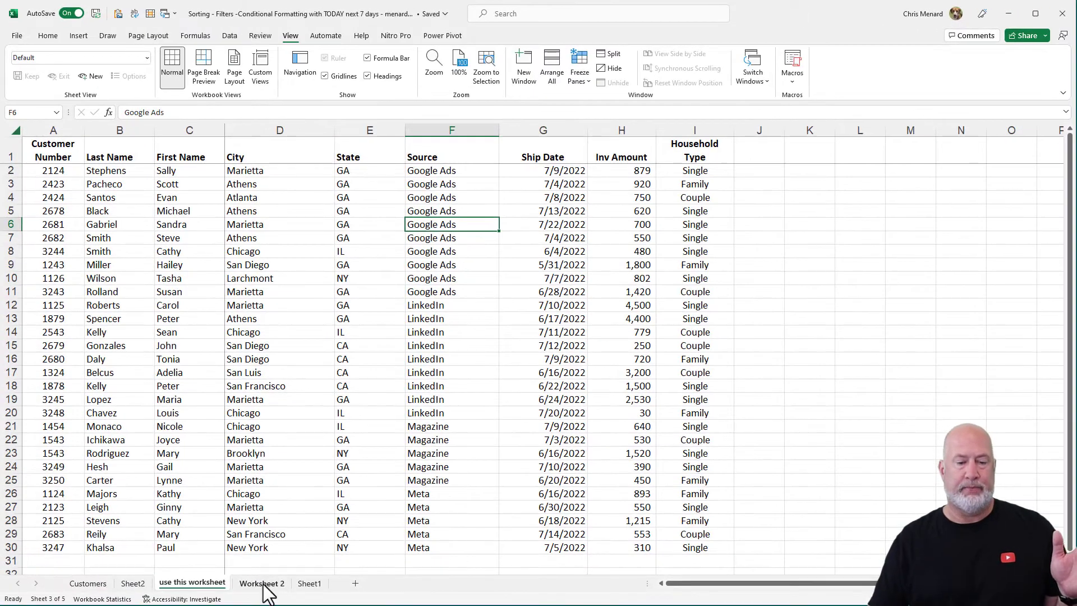
left_click(263, 583)
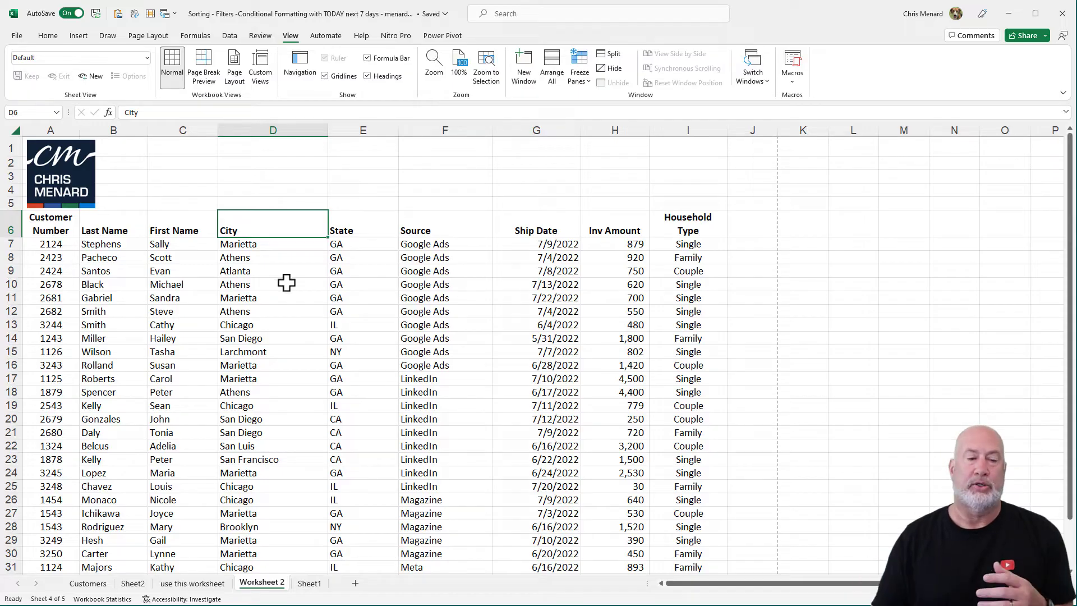
left_click(11, 243)
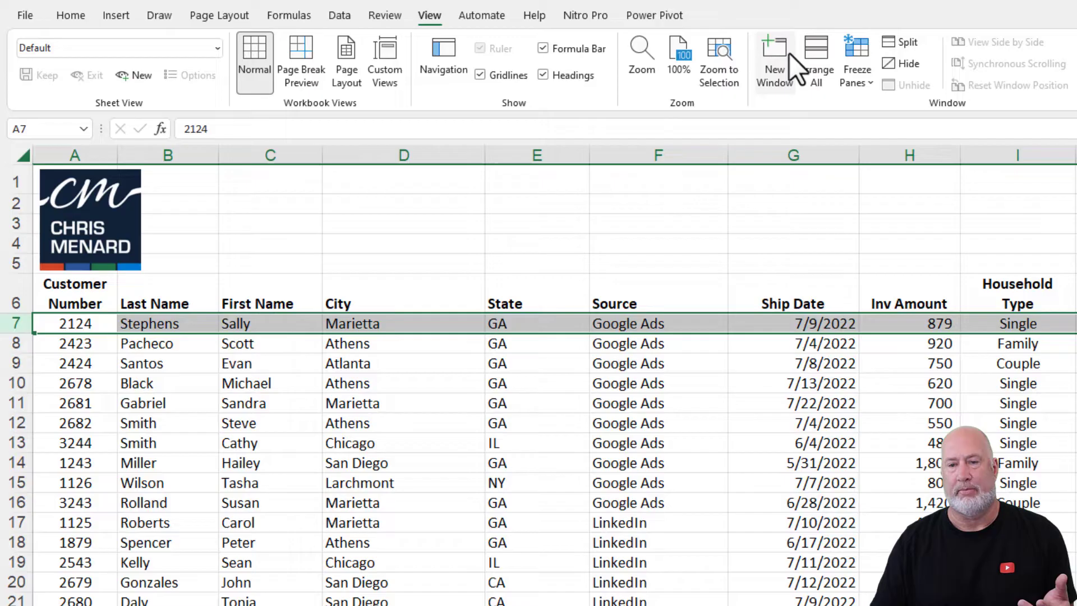
left_click(857, 71)
left_click(883, 125)
left_click(682, 383)
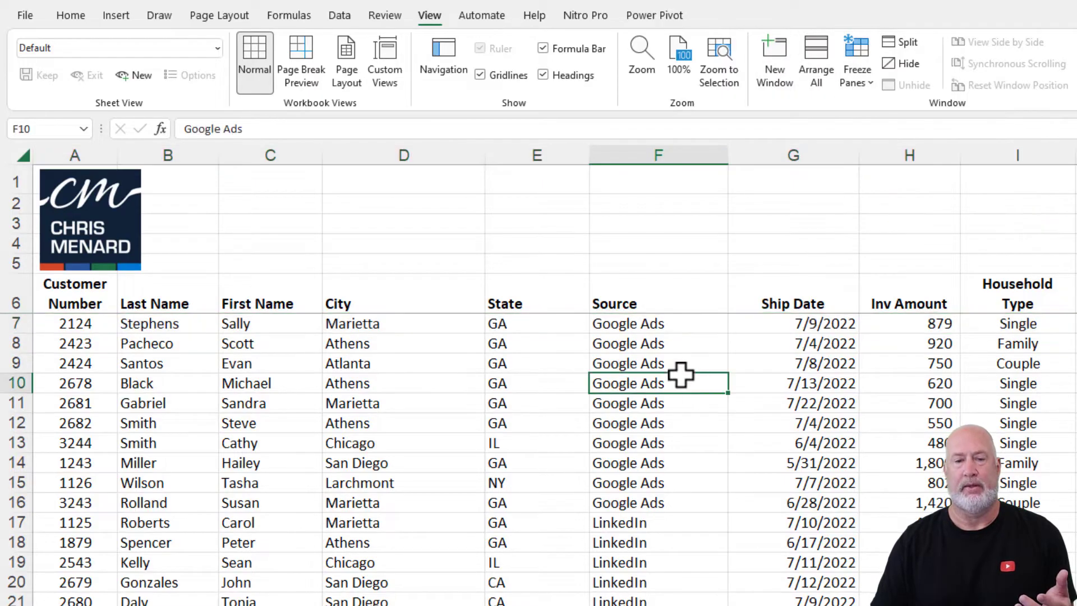
scroll(689, 375, "down", 5)
scroll(688, 376, "down", 5)
scroll(696, 423, "up", 5)
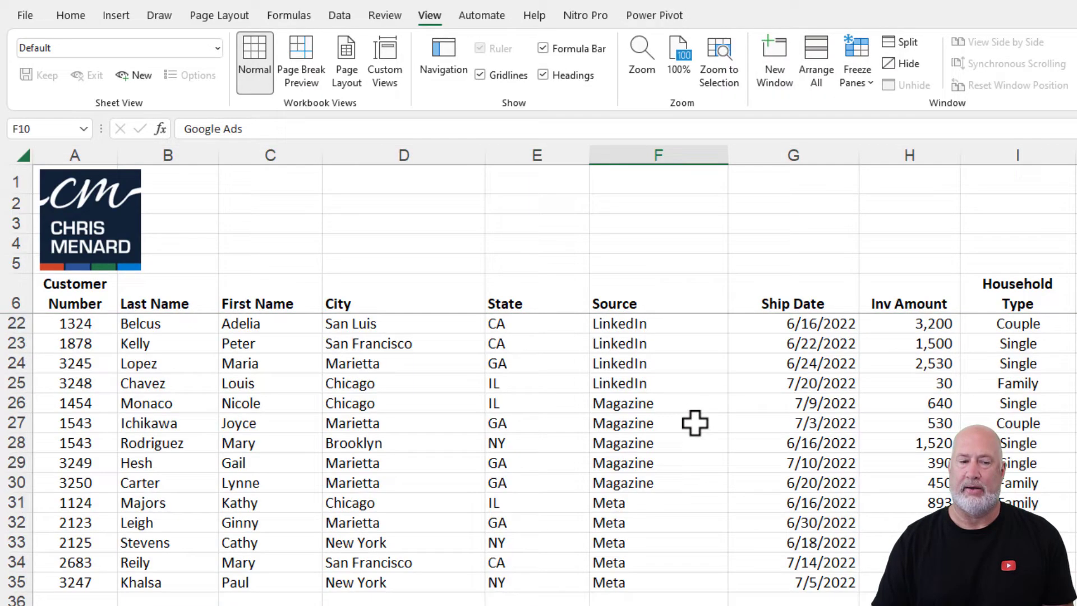
scroll(695, 424, "up", 5)
scroll(695, 423, "down", 5)
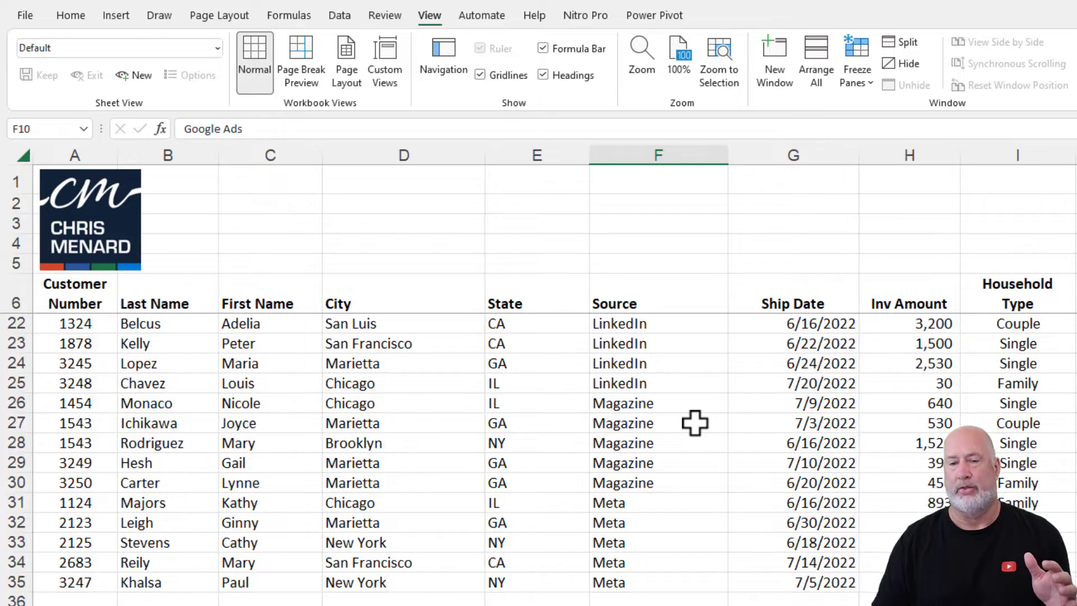
scroll(695, 423, "up", 5)
left_click(857, 71)
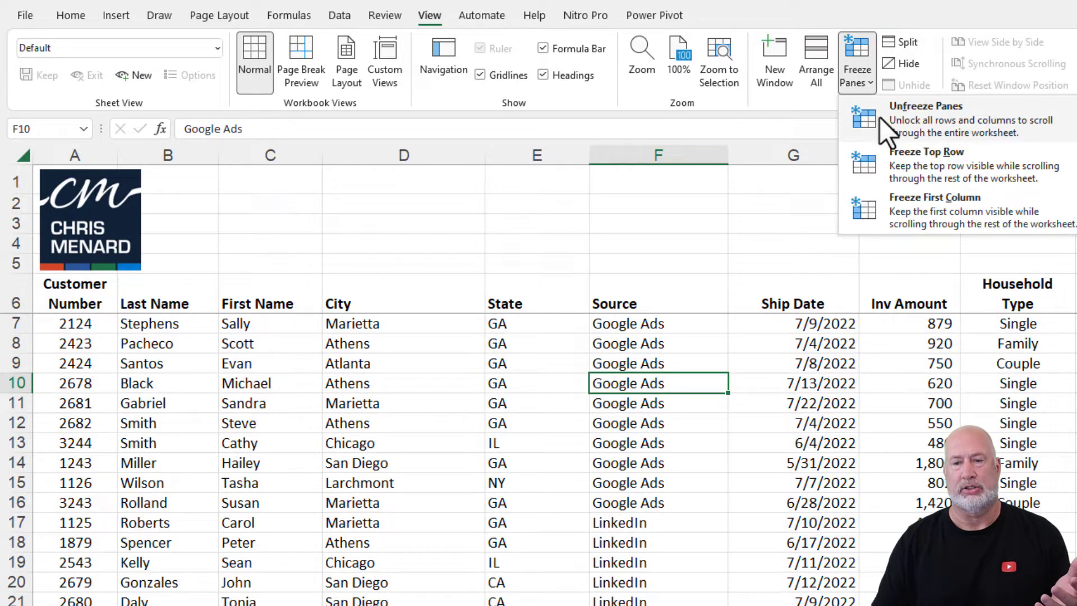
left_click(926, 117)
left_click(505, 423)
left_click(385, 362)
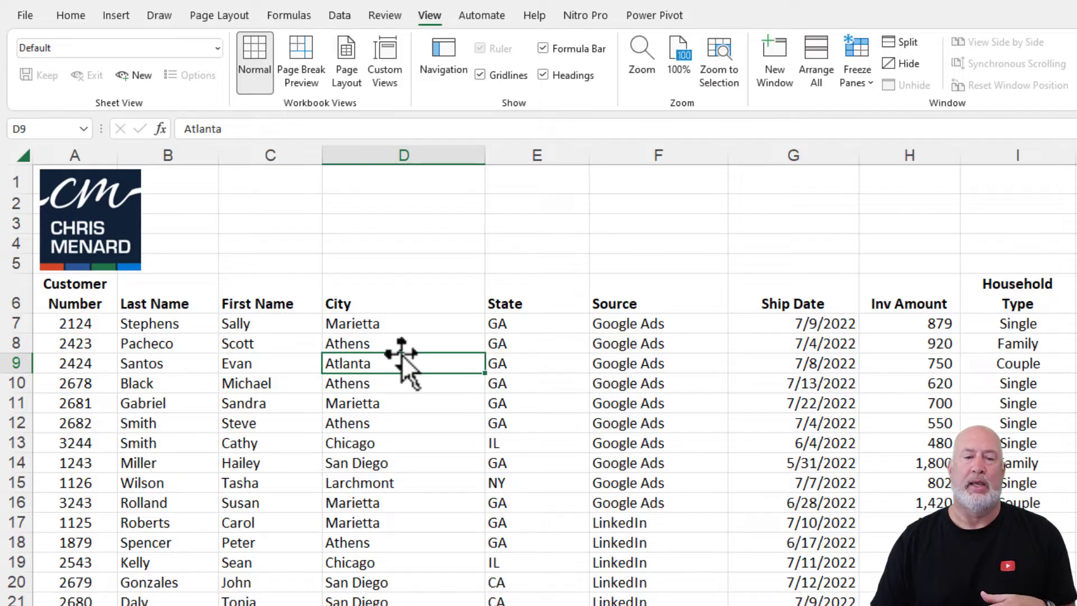
left_click(405, 343)
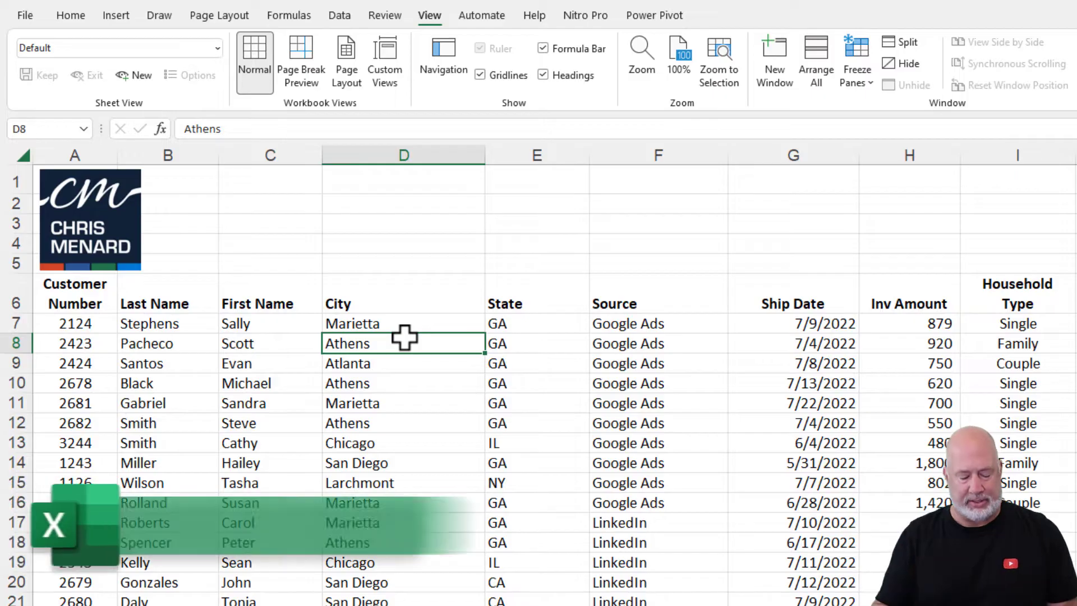
Convert the customer range A6:I35 into a table with headers using Ctrl+T
key("ctrl+t")
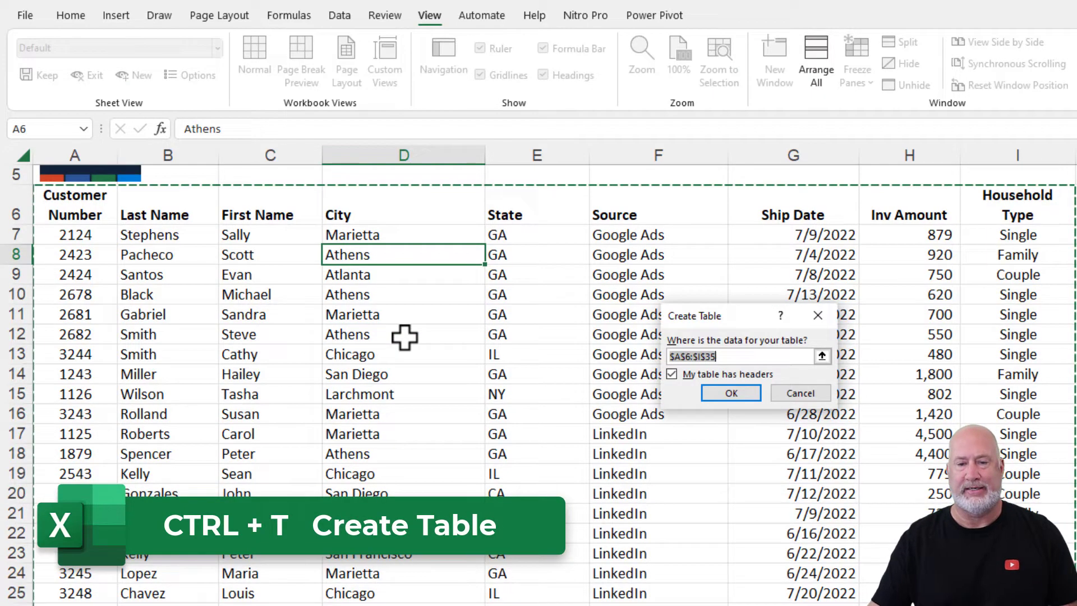
left_click(800, 394)
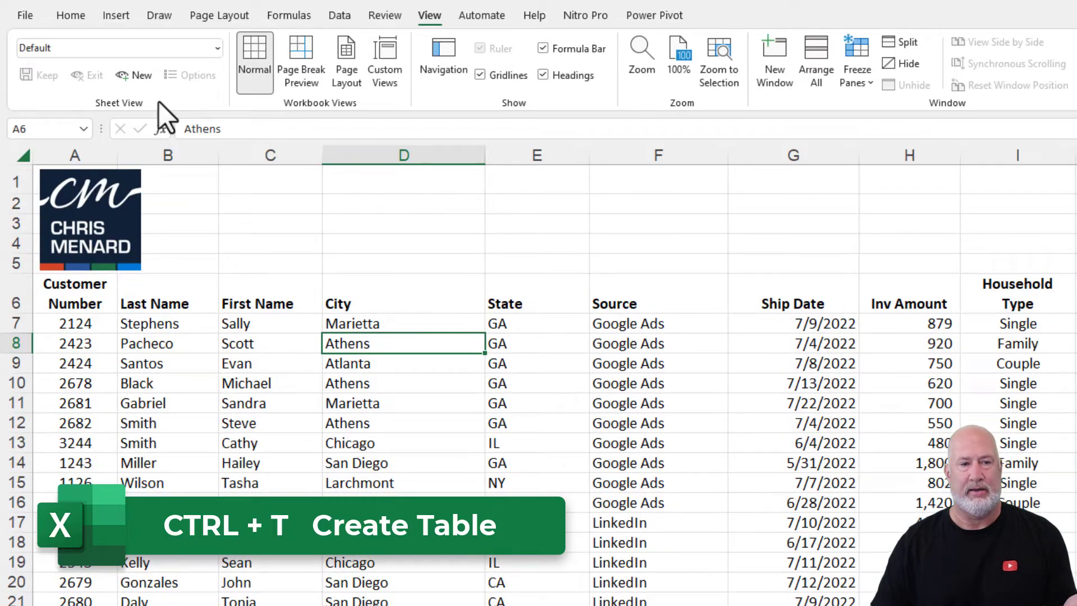
left_click(71, 16)
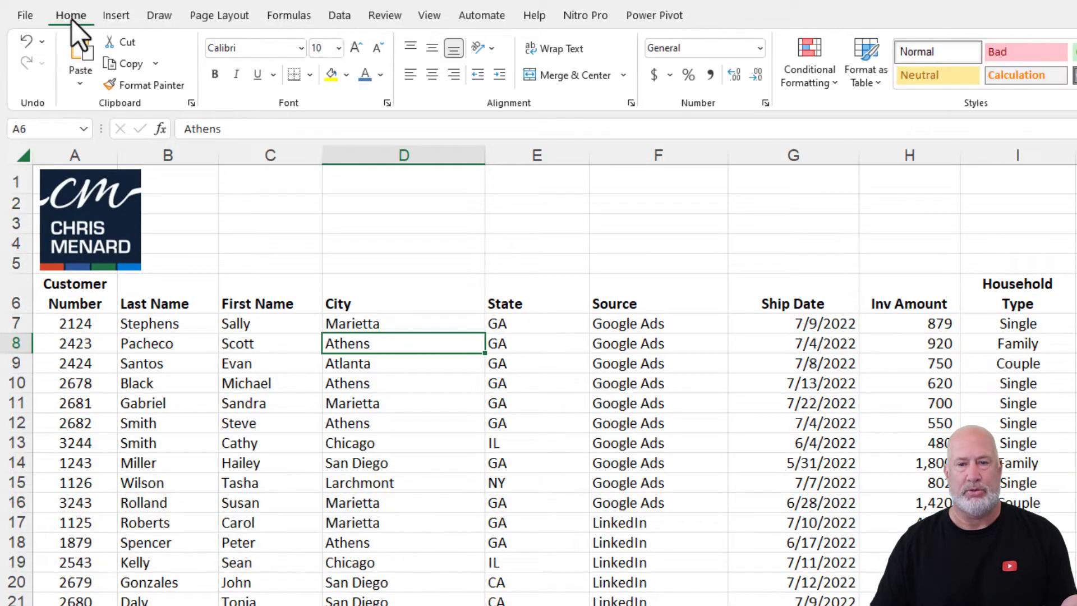
left_click(867, 84)
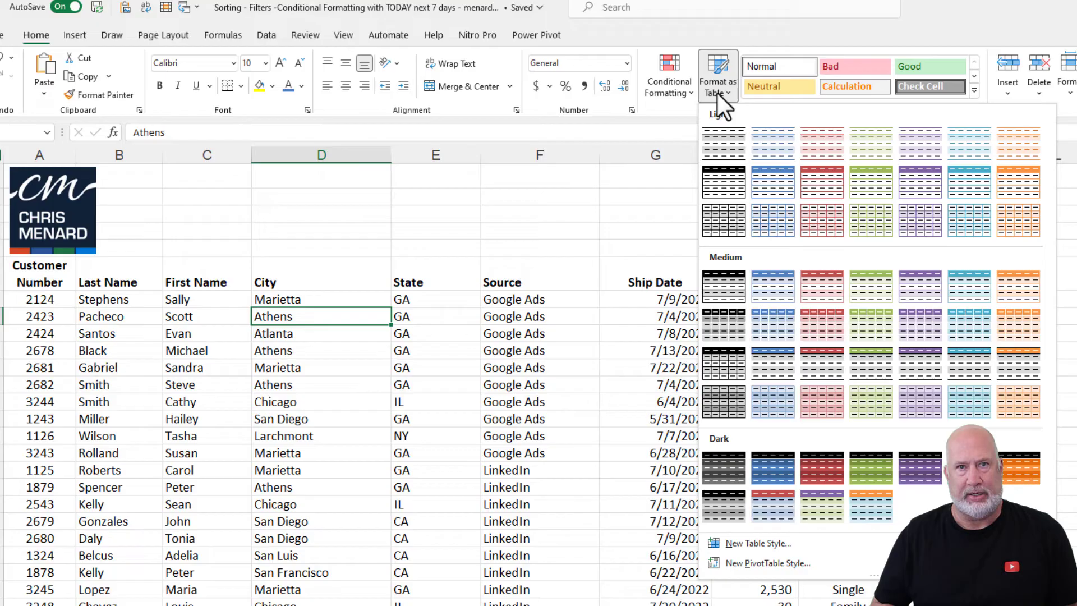
key("Escape")
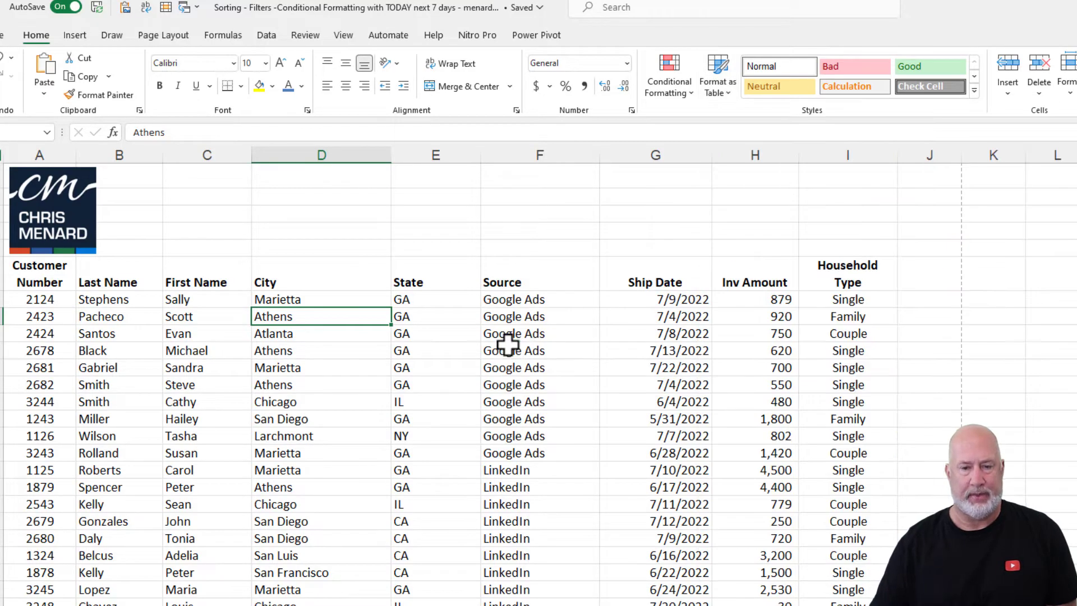
left_click(509, 348)
key("ctrl+t")
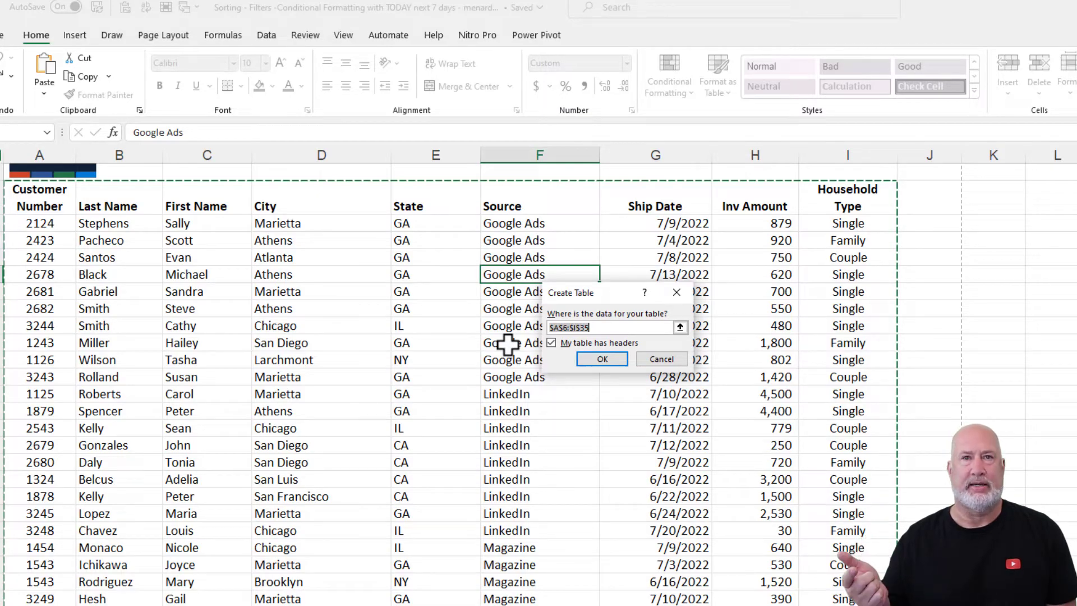
left_click(604, 362)
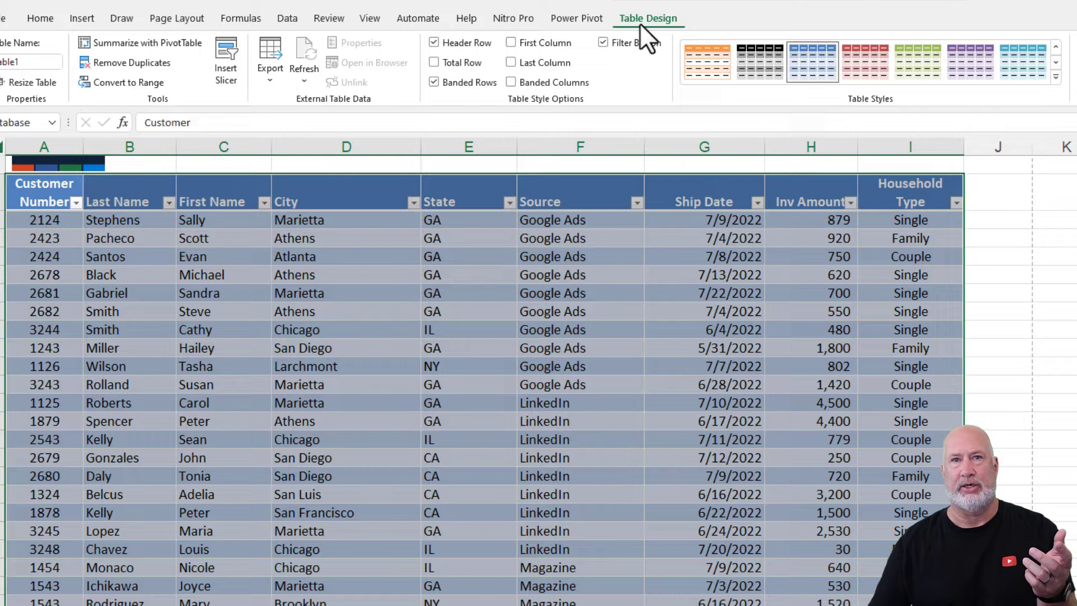
Apply the light green banded style to the Worksheet 2 customer table
left_click(989, 220)
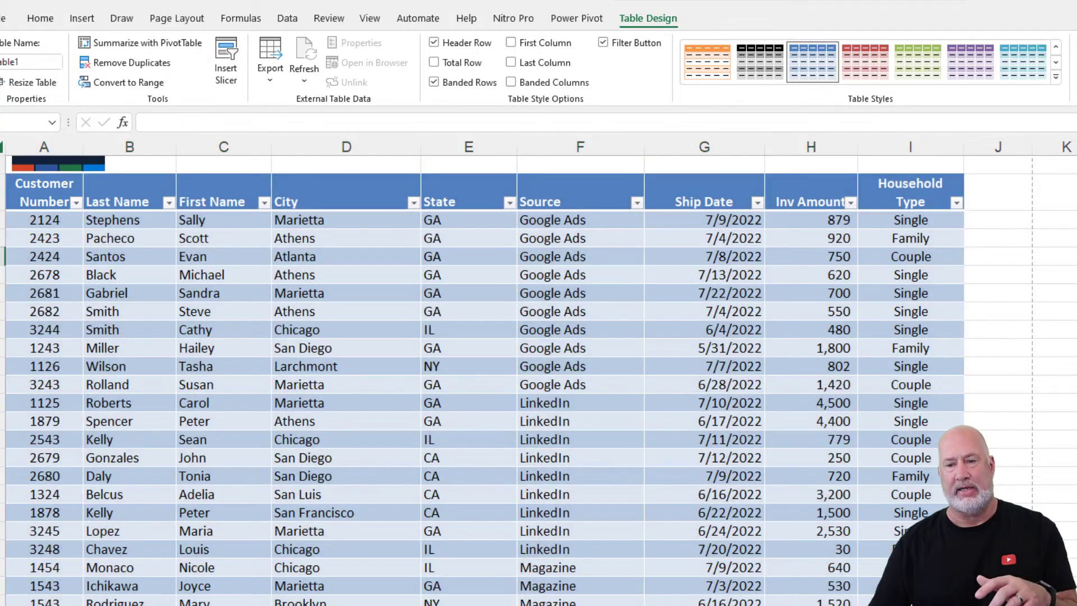
left_click(818, 256)
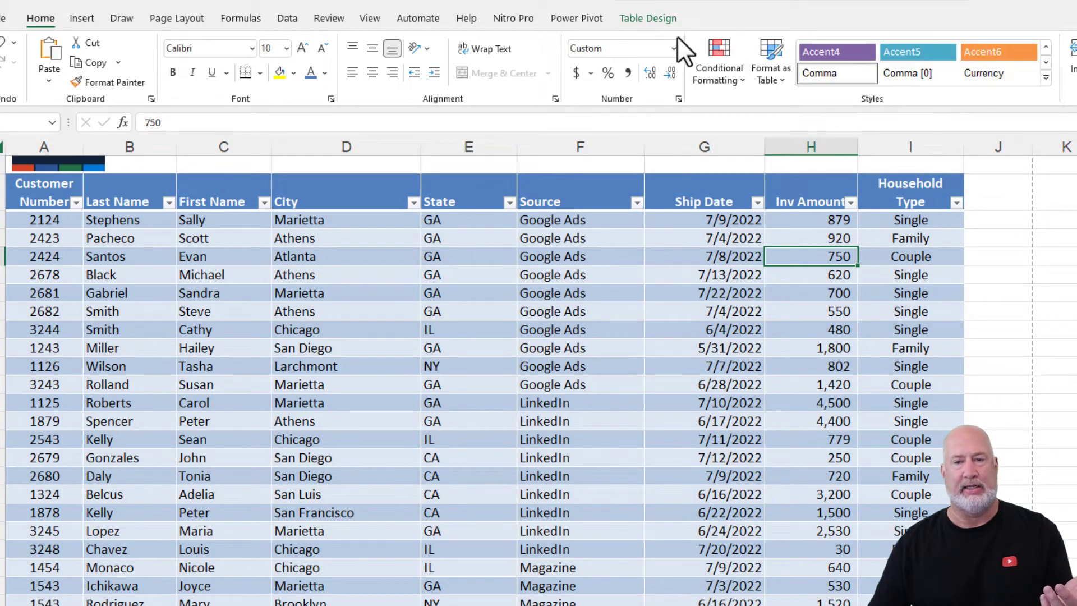
left_click(648, 18)
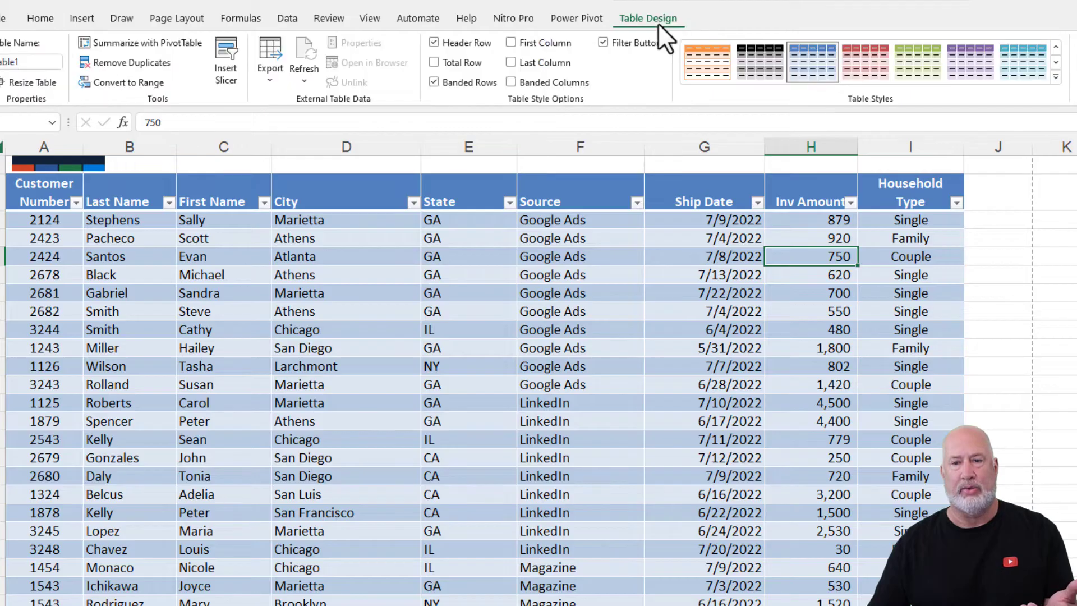
left_click(1056, 77)
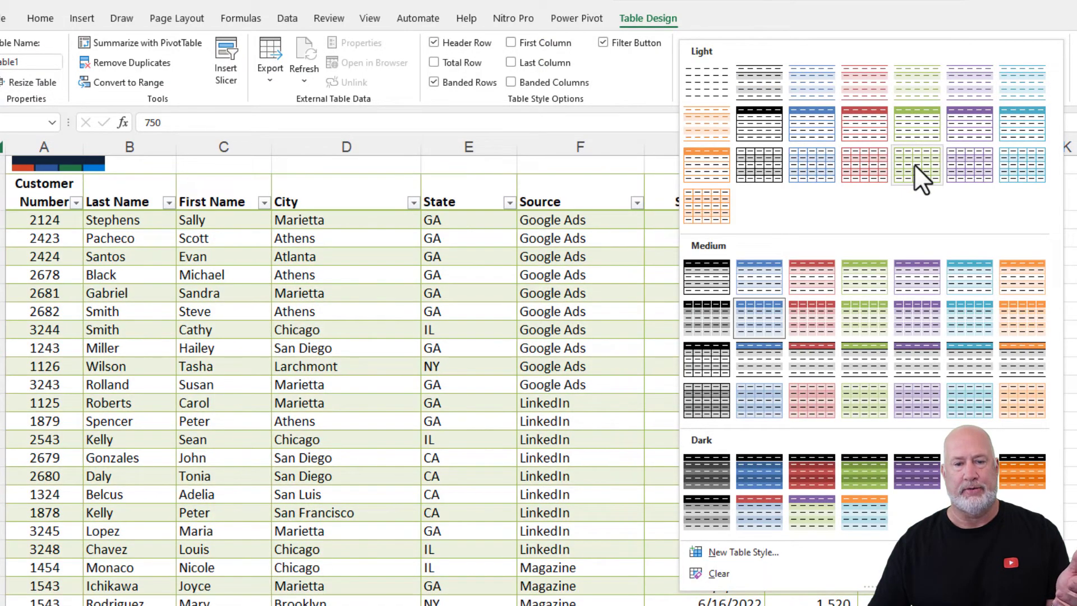
left_click(914, 164)
left_click(556, 238)
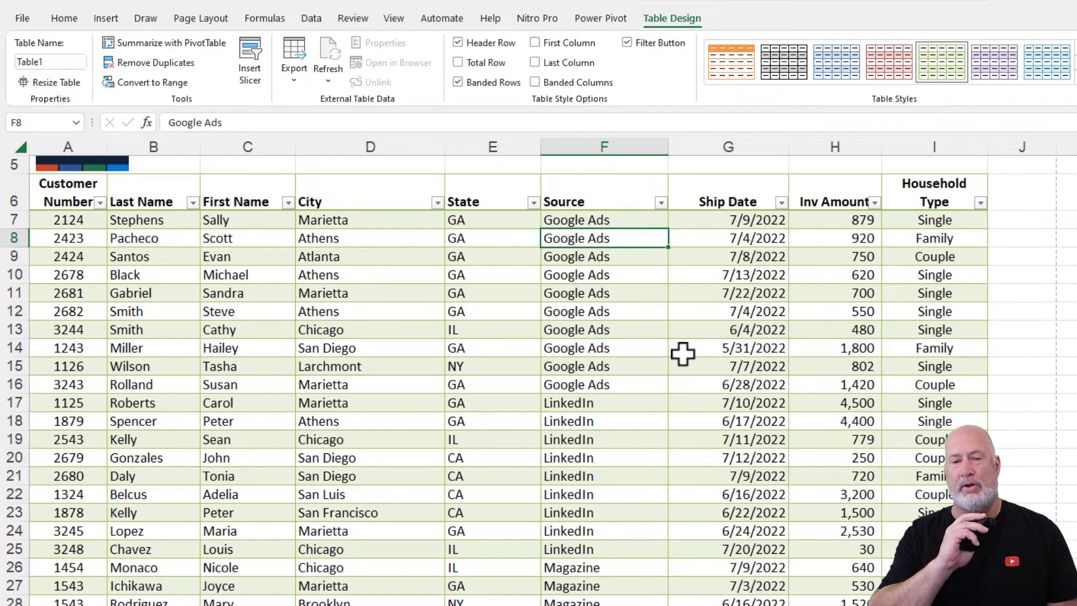
scroll(683, 354, "down", 5)
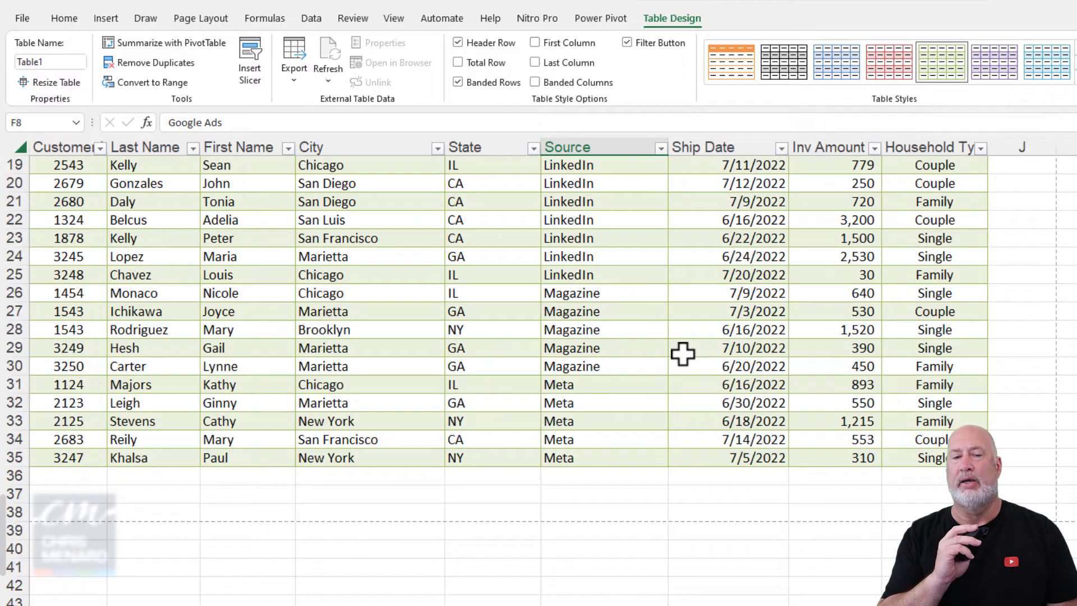
scroll(684, 354, "up", 5)
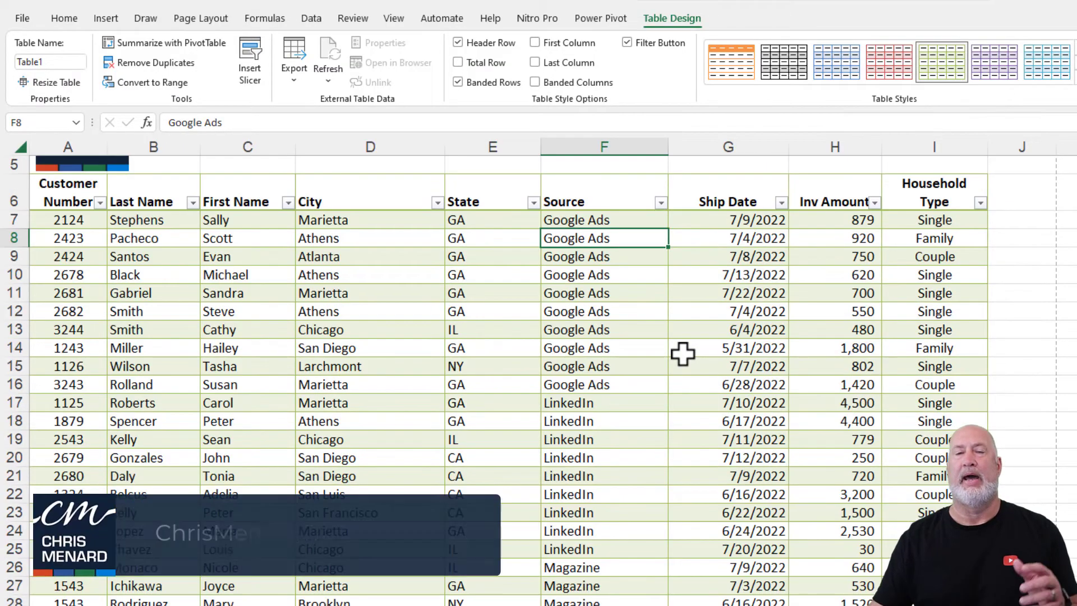